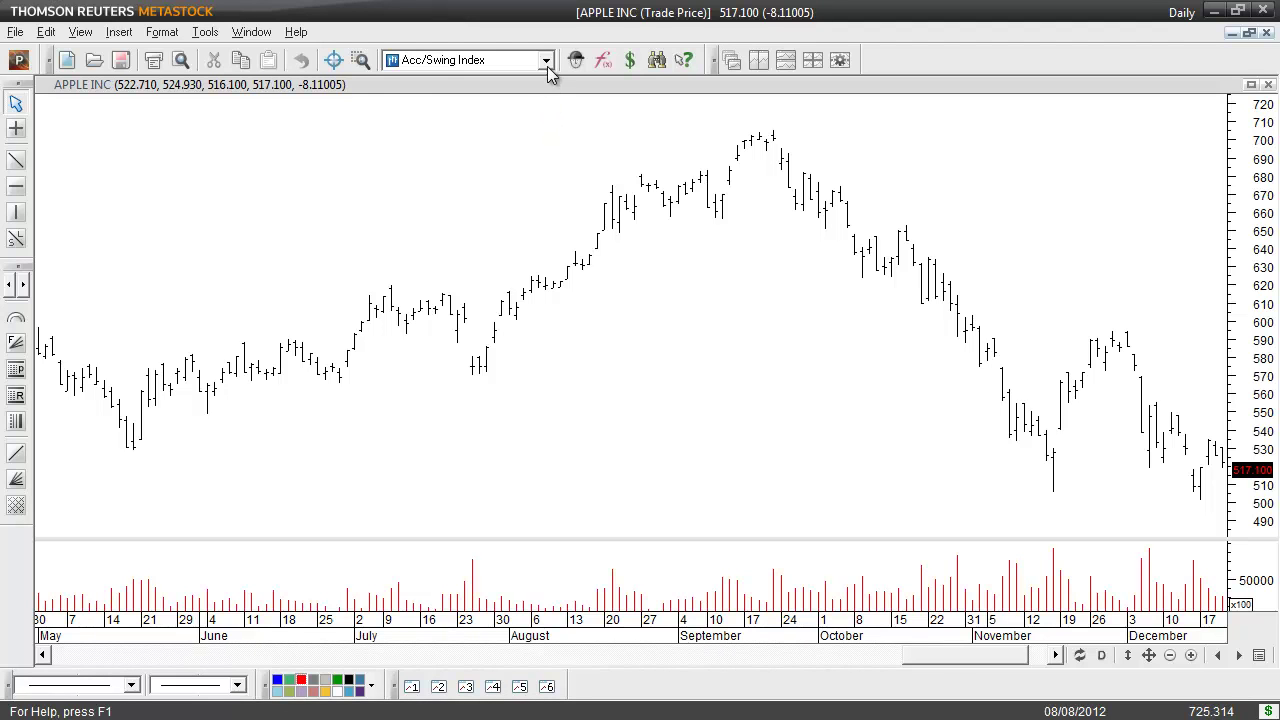
# Select LMS - Trailing Stop-Fixed % from the indicator QuickList
pyautogui.click(546, 60)
pyautogui.moveTo(682, 112); pyautogui.dragTo(694, 278)
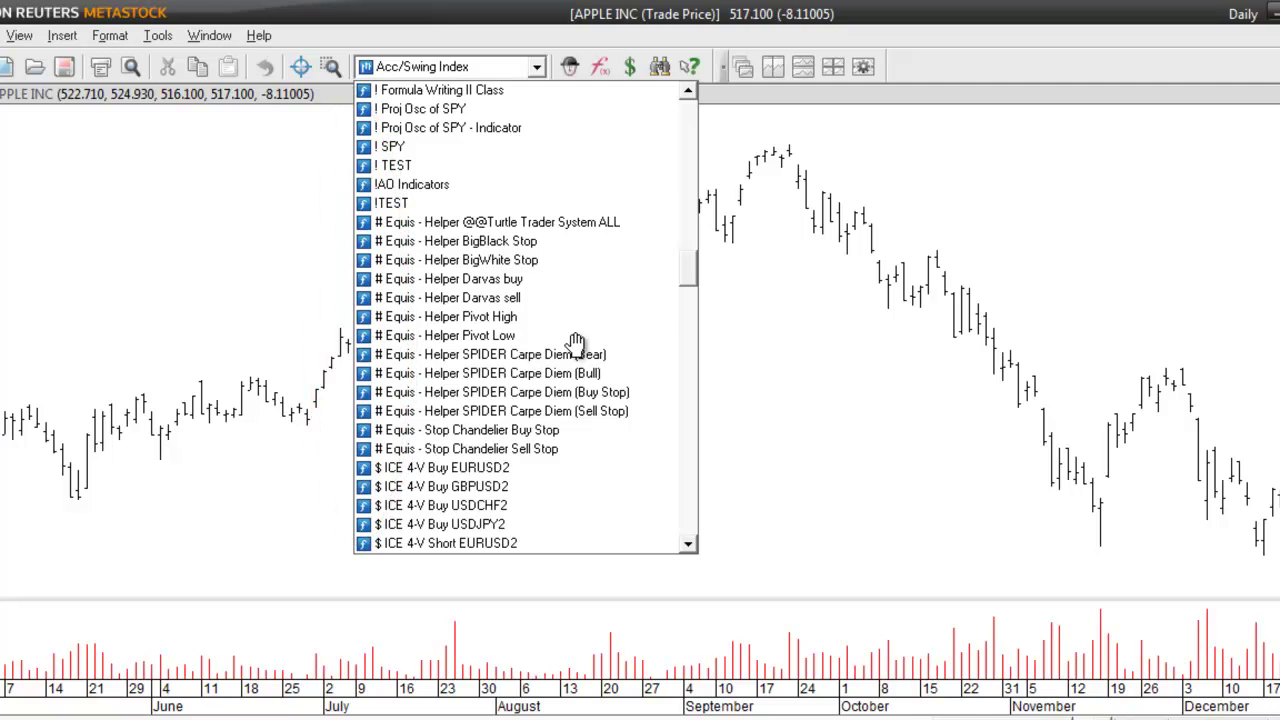
pyautogui.moveTo(689, 274); pyautogui.dragTo(689, 377)
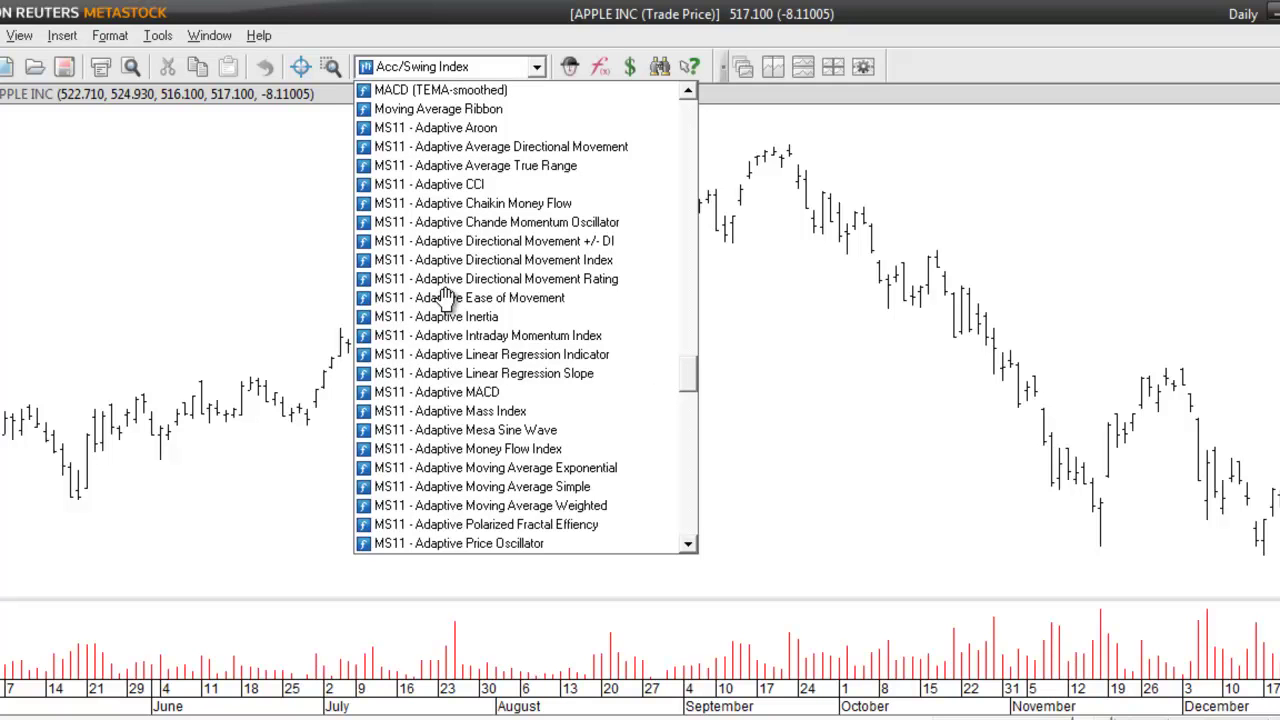
pyautogui.moveTo(692, 373); pyautogui.dragTo(690, 432)
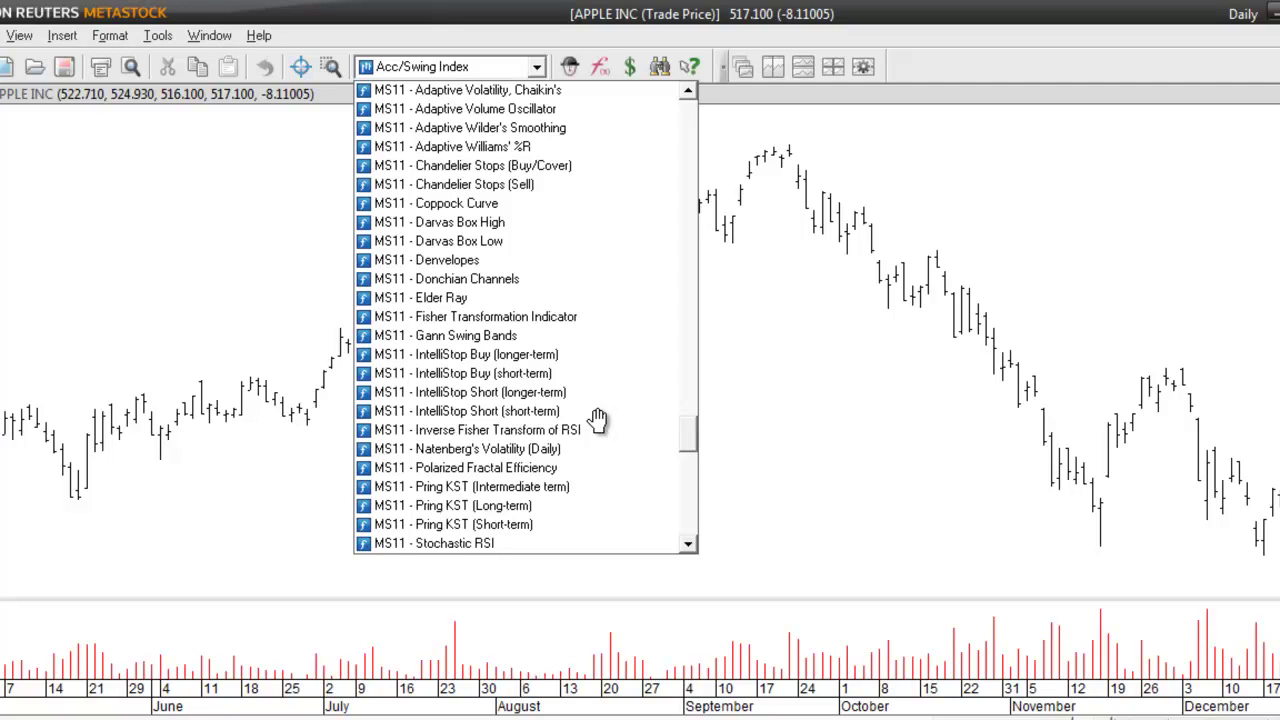
pyautogui.moveTo(688, 443); pyautogui.dragTo(689, 360)
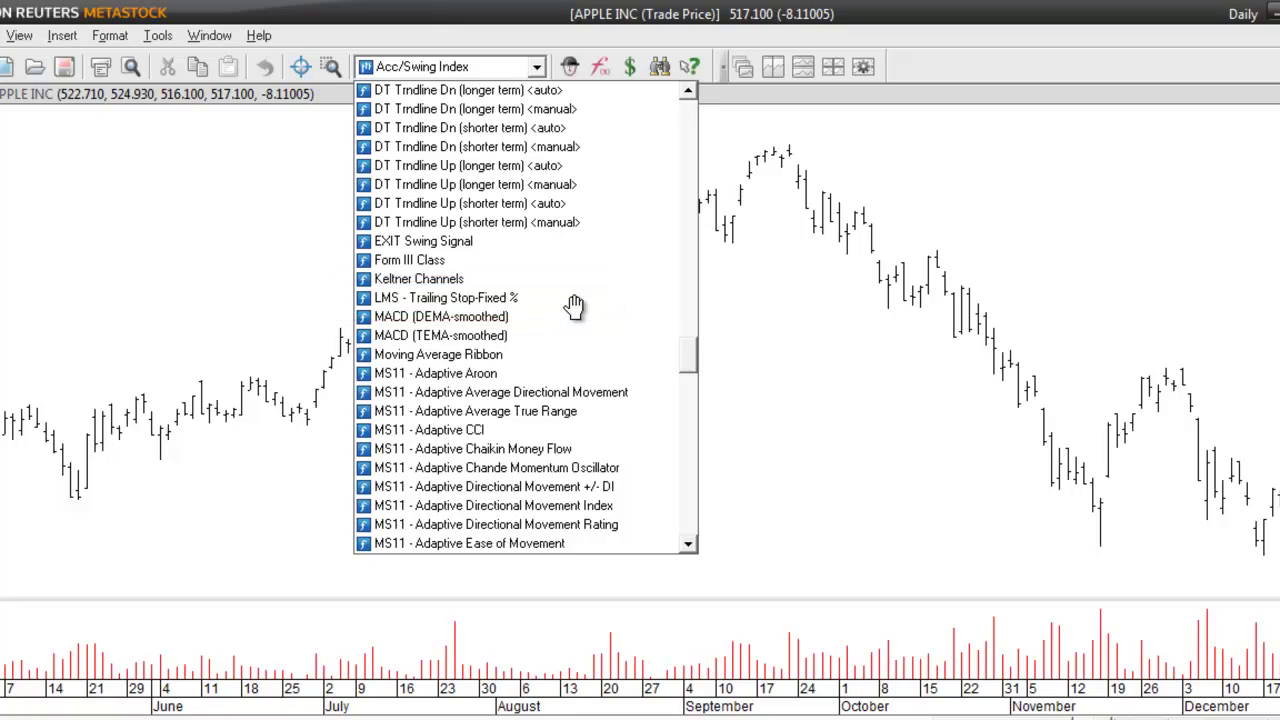
pyautogui.click(660, 296)
# Drop LMS - Trailing Stop-Fixed % onto the Apple chart and set Long Trailing Stop % to 5
pyautogui.click(735, 228)
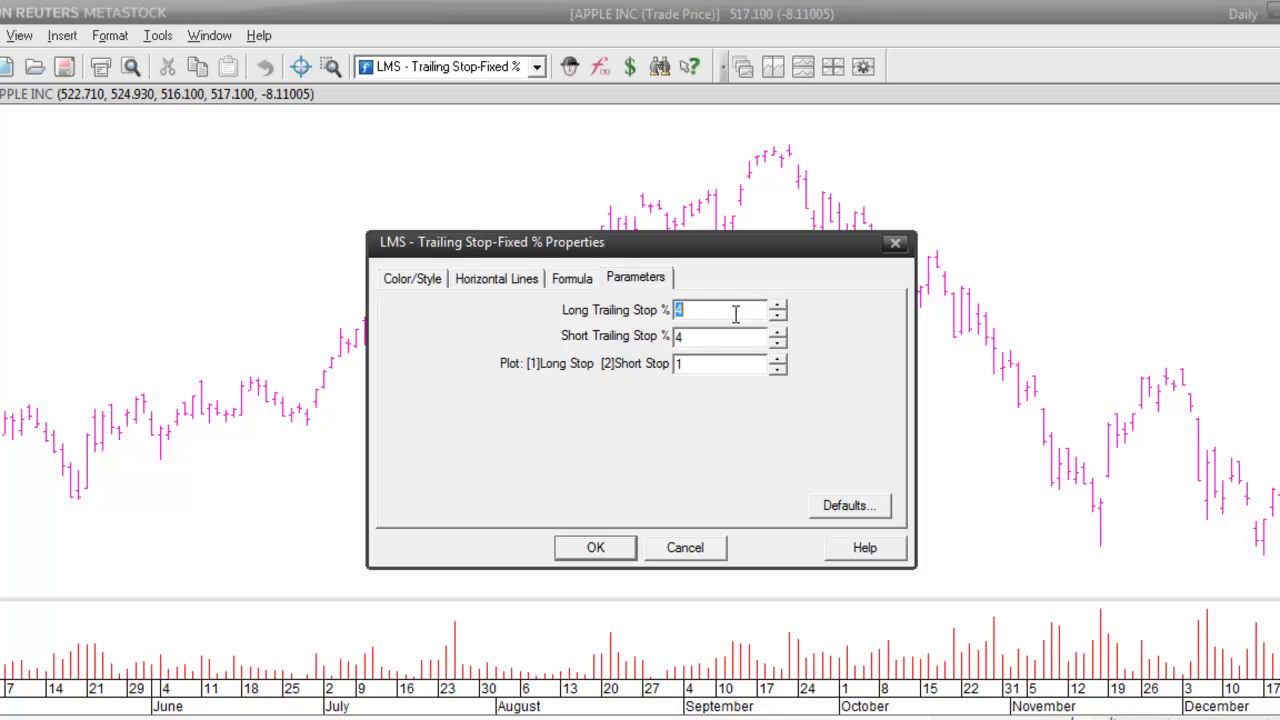
pyautogui.write('5')
# Plot the red 5% trailing-stop line and zoom in on the August–September bars
pyautogui.click(606, 551)
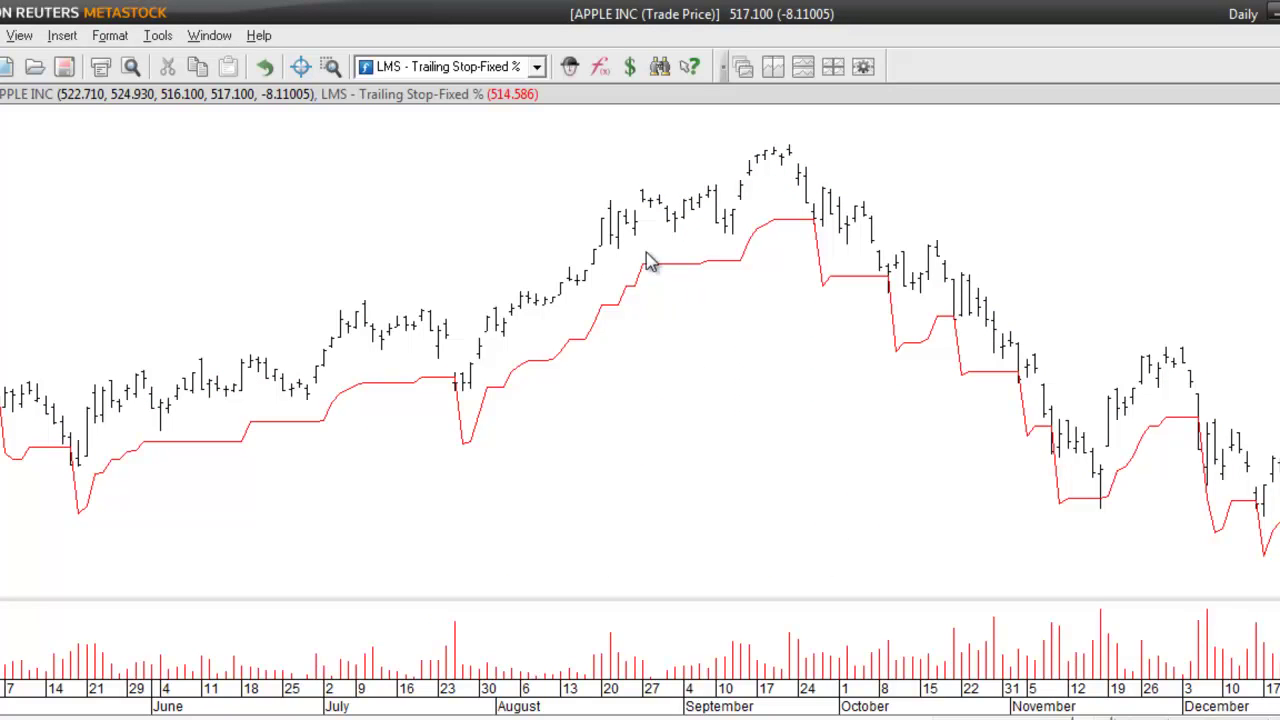
pyautogui.click(330, 68)
pyautogui.moveTo(438, 460); pyautogui.dragTo(806, 124)
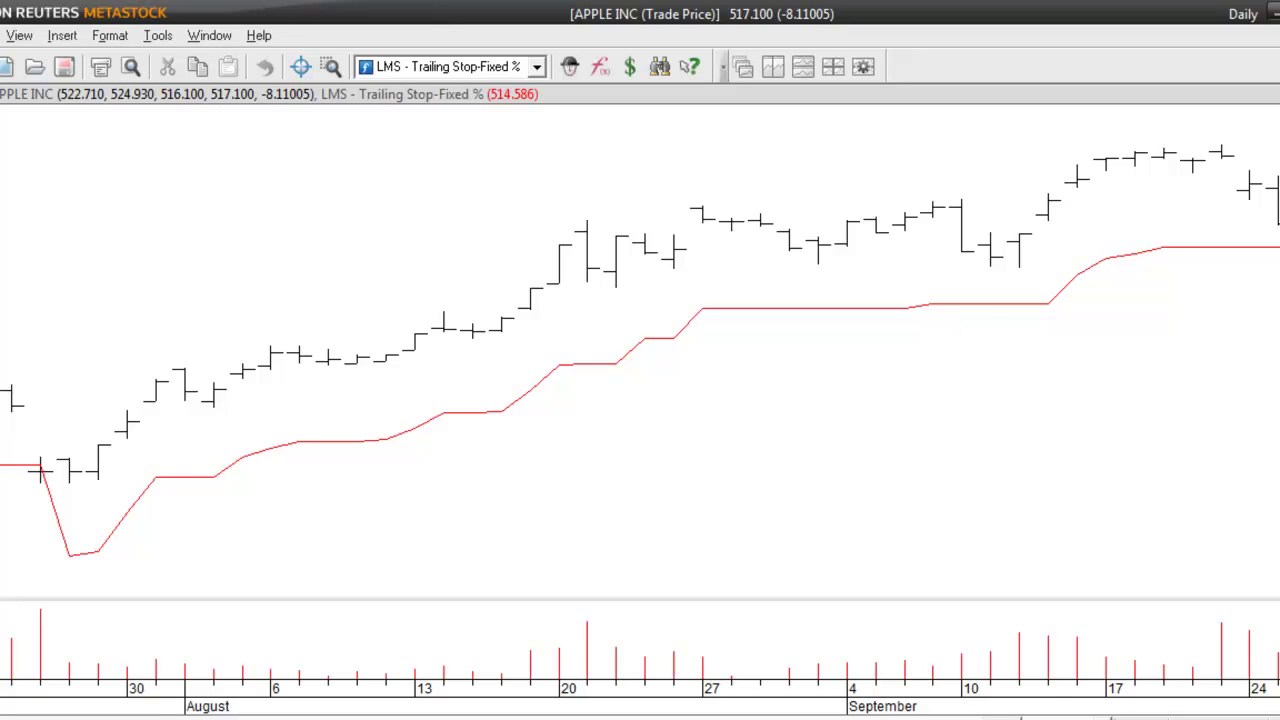
pyautogui.press('Right')
pyautogui.press('Right')
pyautogui.press('Right')
pyautogui.press('Right')
pyautogui.press('Right')
pyautogui.press('Right')
pyautogui.press('Right')
pyautogui.press('Right')
pyautogui.press('Right')
pyautogui.press('Right')
pyautogui.press('Right')
pyautogui.press('Right')
pyautogui.press('Right')
pyautogui.press('Right')
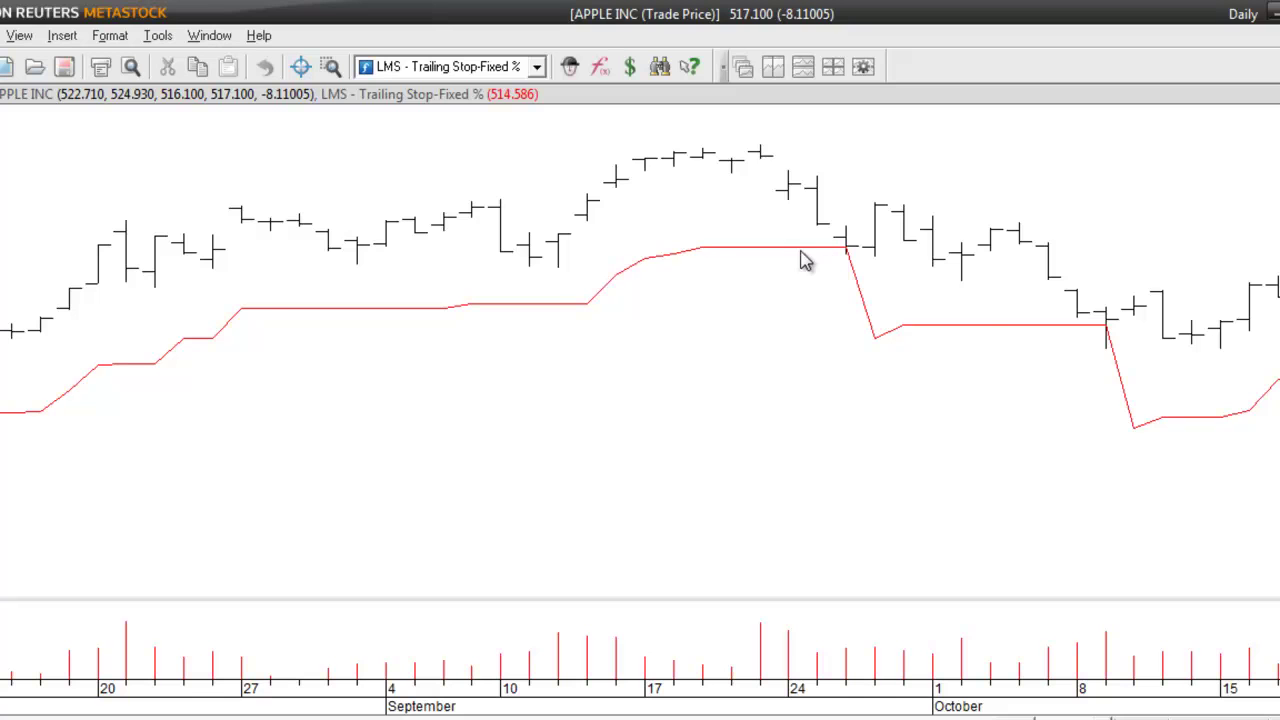
# Change the line to a 5% short trailing stop with Plot set to 2
pyautogui.doubleClick(800, 250)
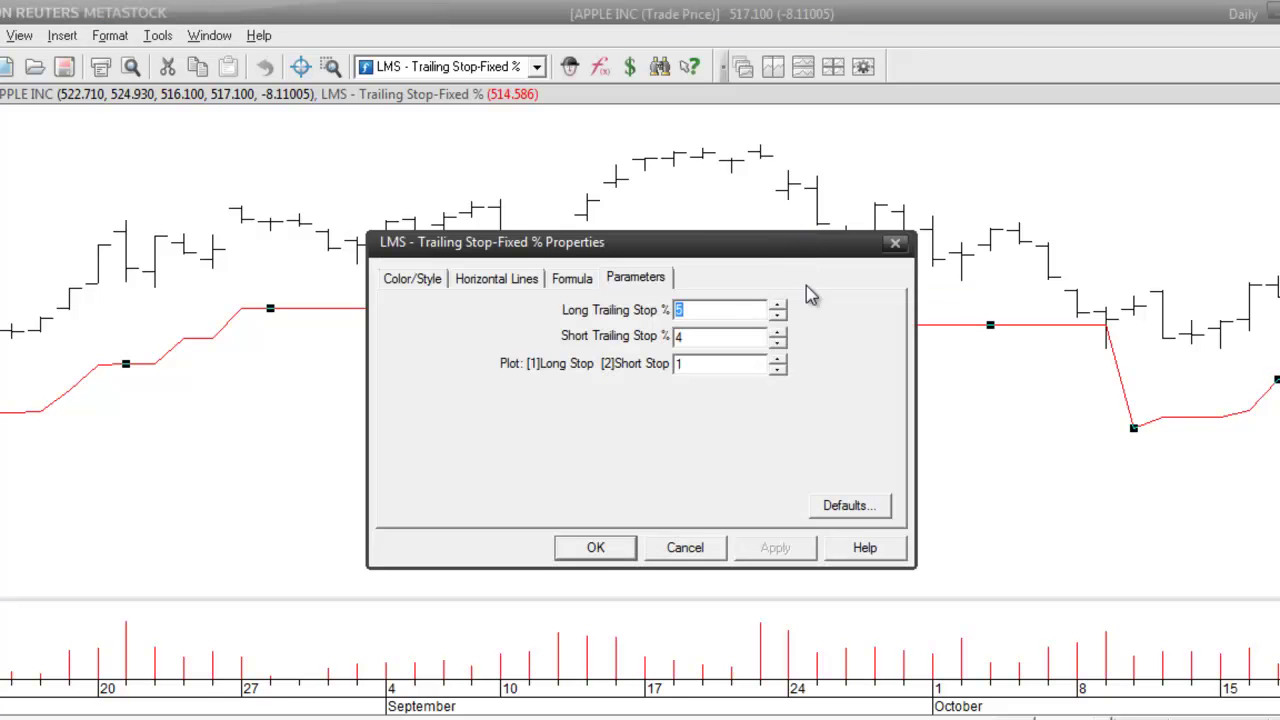
pyautogui.click(686, 339)
pyautogui.press('BackSpace')
pyautogui.write('5')
pyautogui.click(777, 361)
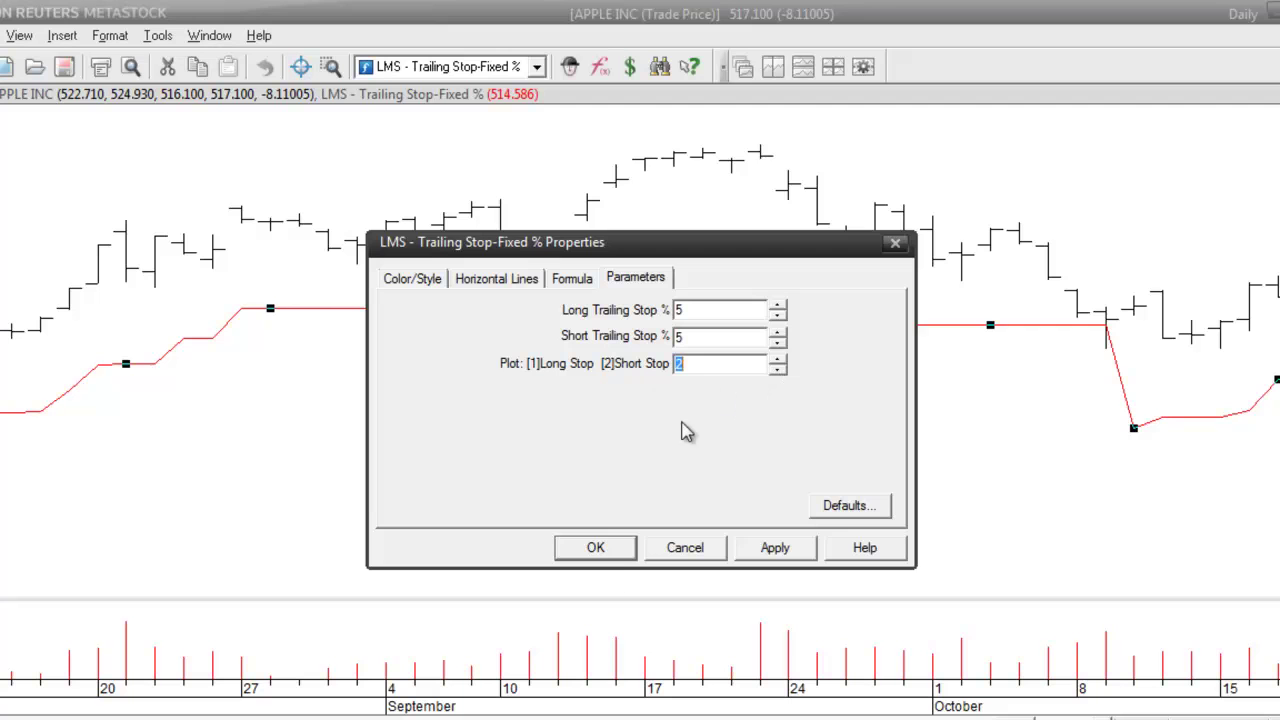
pyautogui.click(607, 551)
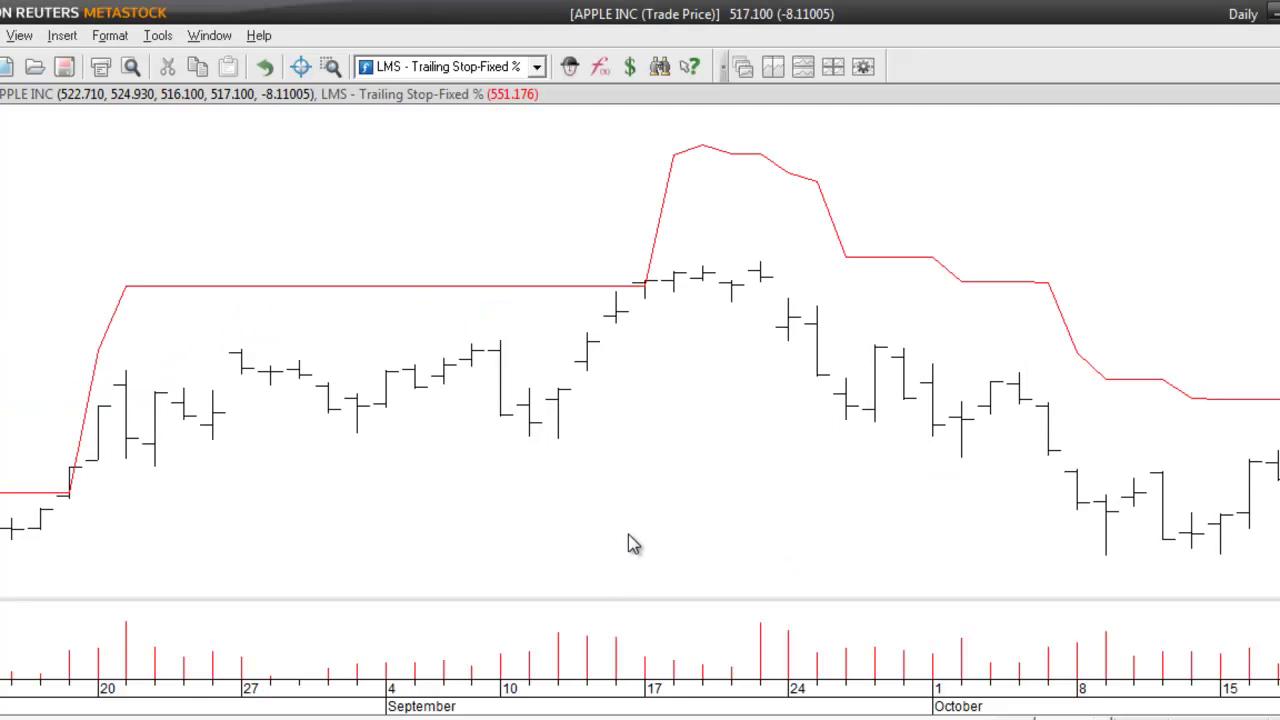
# Scroll the chart from October through to the November–December bars
pyautogui.hscroll(10, 640, 370)
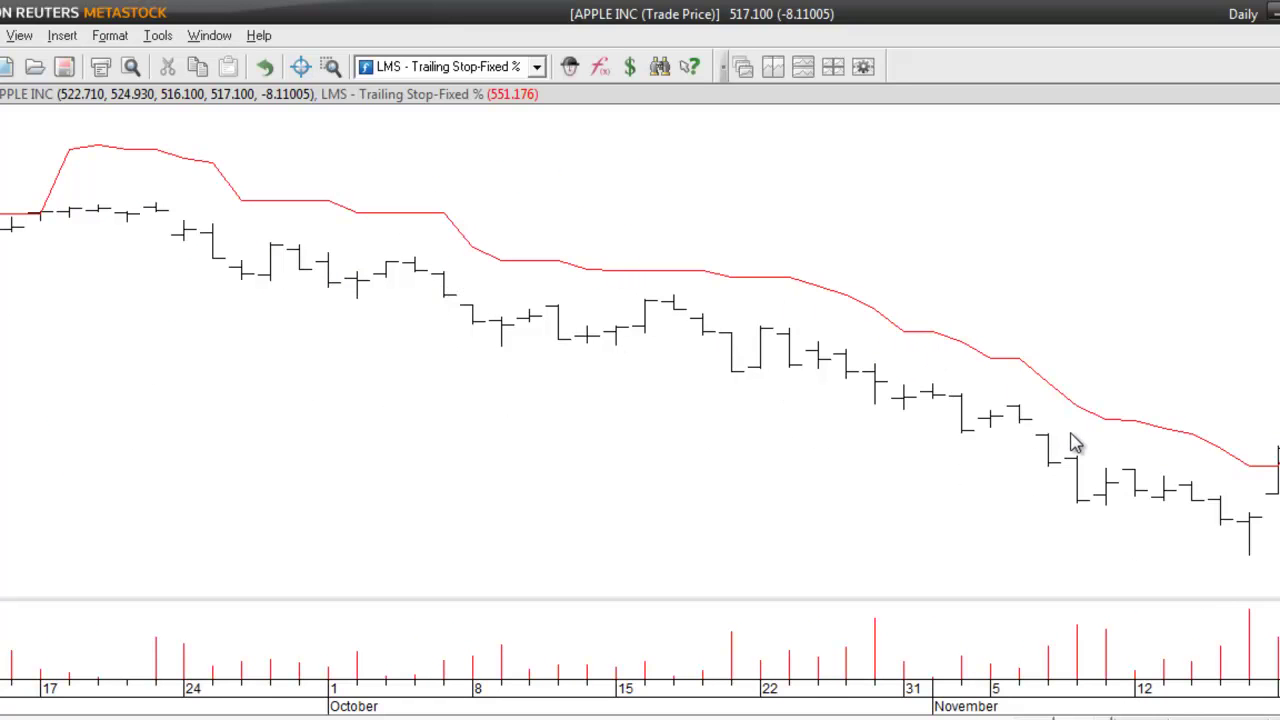
pyautogui.press('Left')
pyautogui.press('Left')
pyautogui.press('Left')
pyautogui.press('Left')
pyautogui.press('Left')
pyautogui.press('Left')
pyautogui.press('Left')
pyautogui.press('Right')
pyautogui.press('Right')
pyautogui.press('Right')
pyautogui.press('Right')
pyautogui.press('Right')
pyautogui.press('Right')
pyautogui.press('Right')
pyautogui.press('Right')
pyautogui.press('Right')
pyautogui.press('Right')
pyautogui.press('Right')
pyautogui.press('Right')
pyautogui.press('Right')
pyautogui.press('Right')
pyautogui.press('Right')
pyautogui.press('Right')
pyautogui.press('Right')
pyautogui.press('Right')
pyautogui.press('Right')
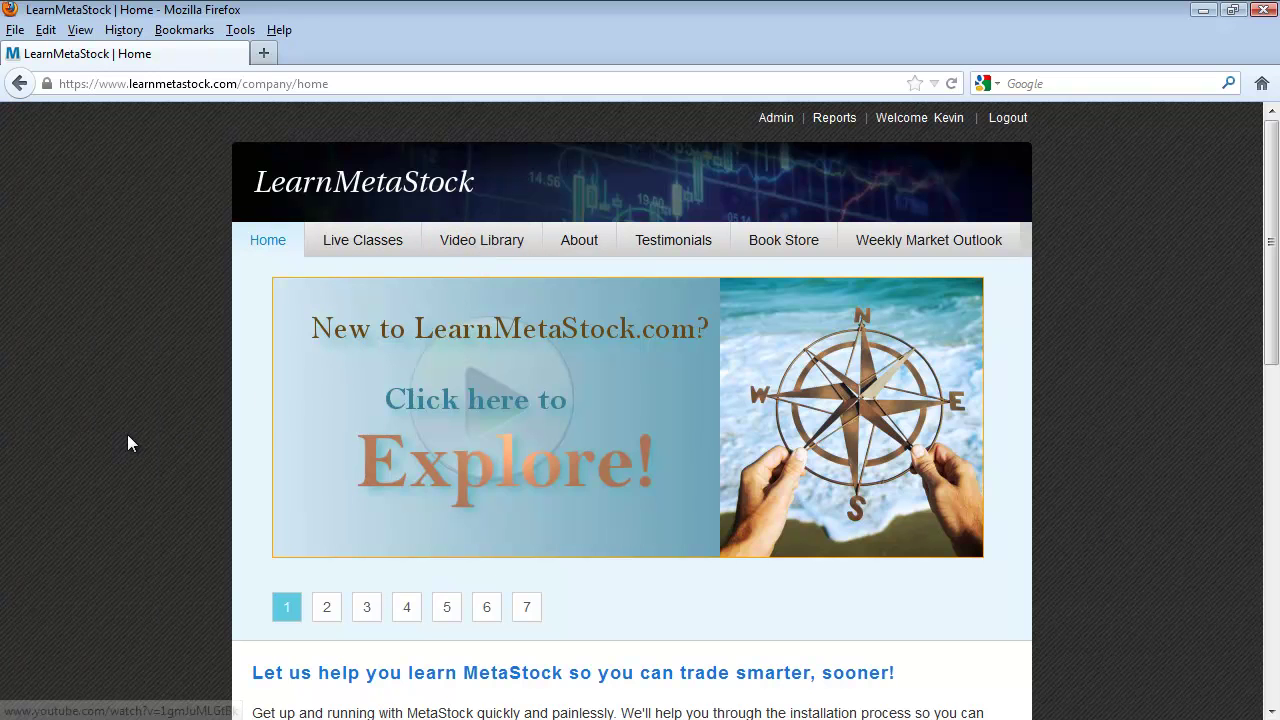
pyautogui.scroll(-10, 161, 458)
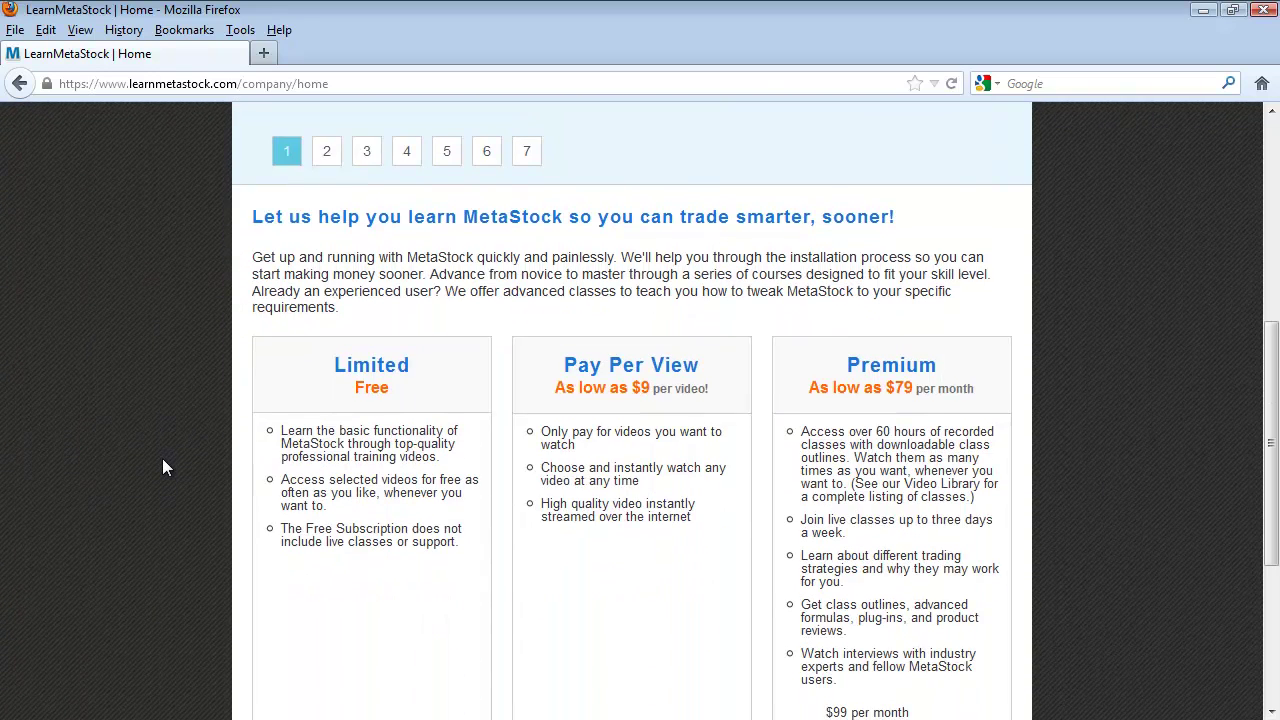
pyautogui.scroll(-2, 162, 458)
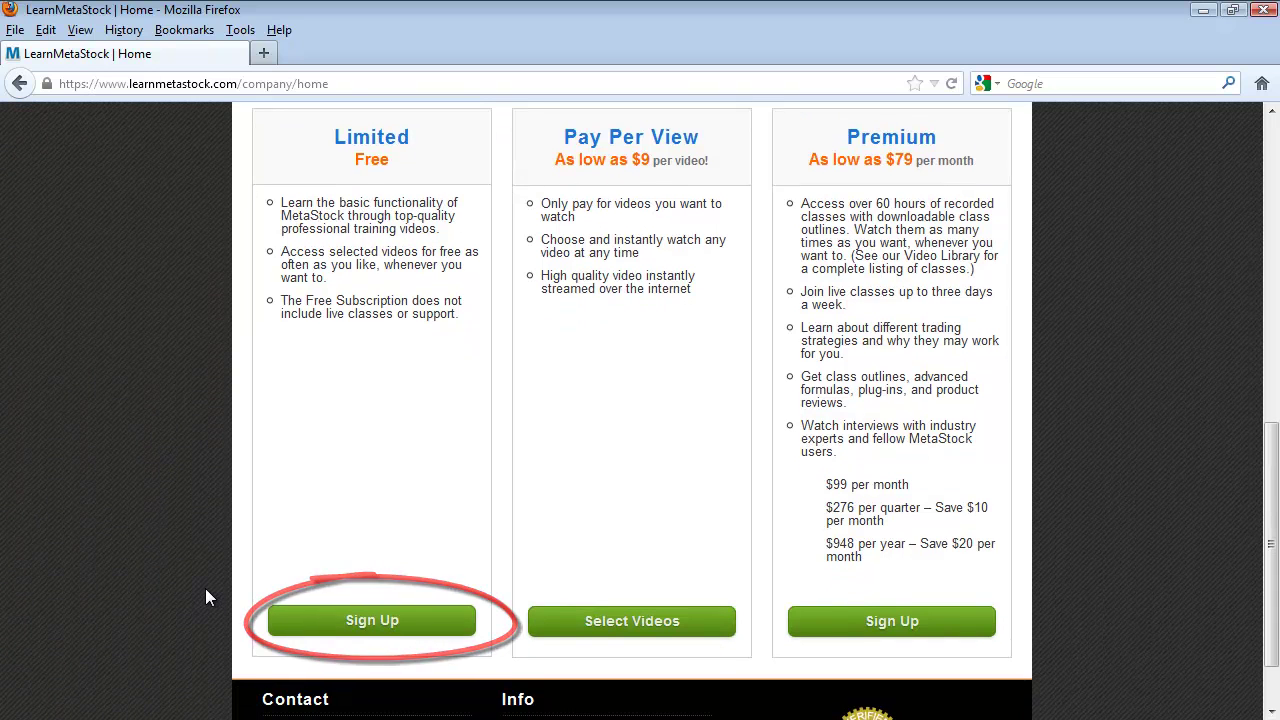
pyautogui.scroll(3, 189, 540)
pyautogui.scroll(9, 188, 547)
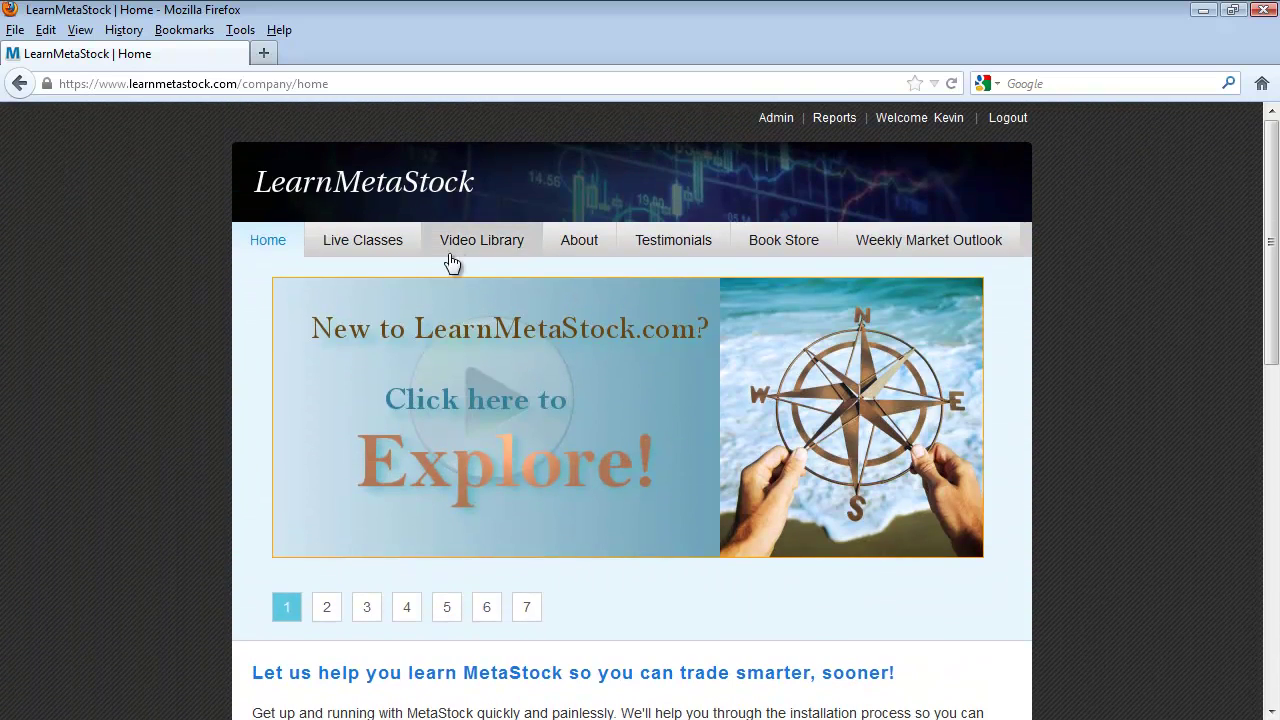
# Open 'Trailing Stop - Fixed Percentage - NEW' from the Video Library's How To classes
pyautogui.click(457, 254)
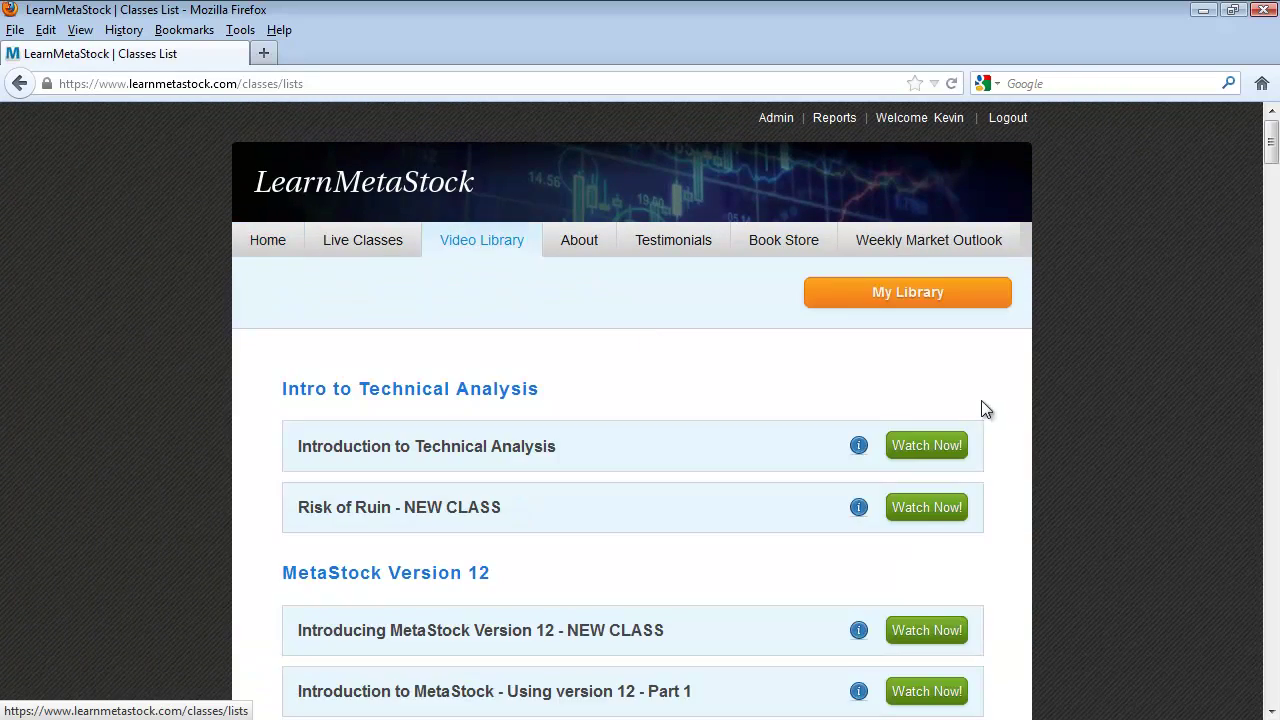
pyautogui.moveTo(1271, 130); pyautogui.dragTo(1273, 345)
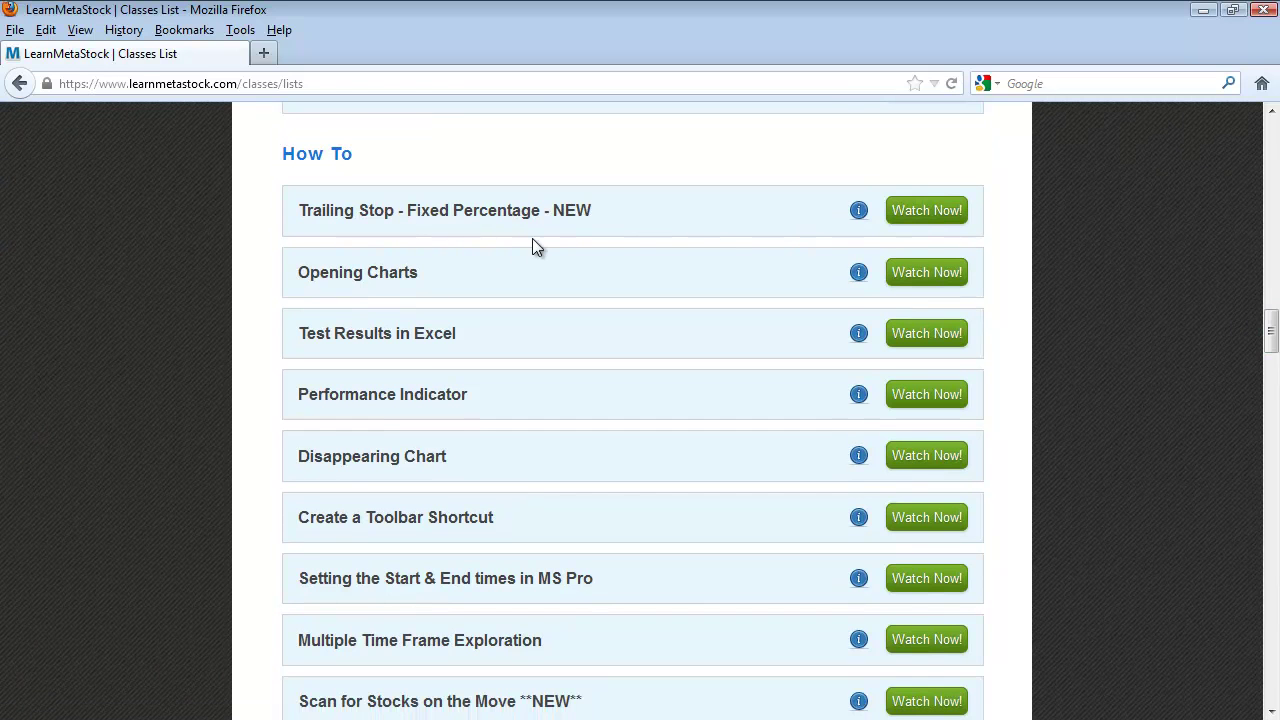
pyautogui.click(912, 212)
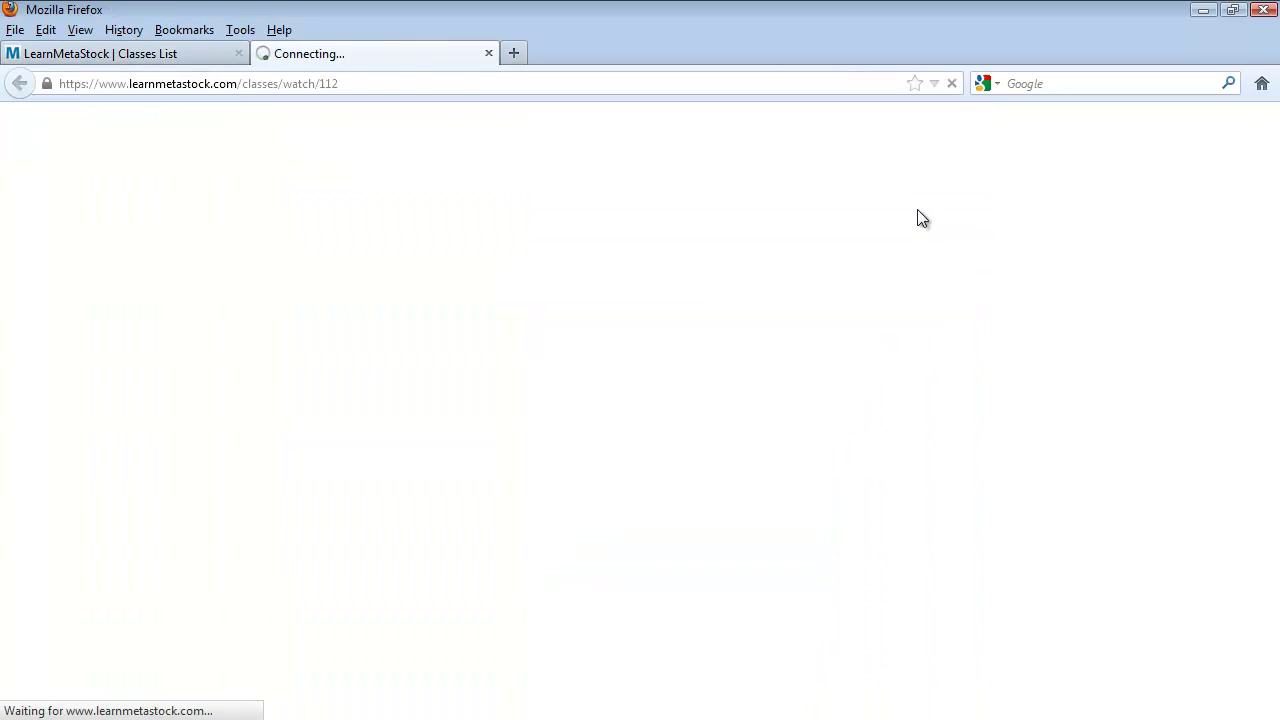